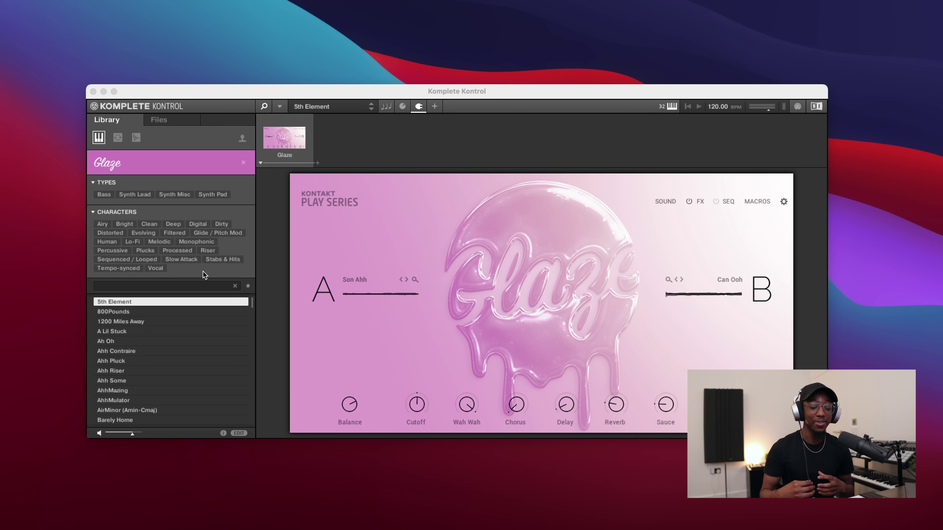
# Filter the Glaze presets by the Airy character and audition them from AhhMazing down to Titanic
pyautogui.click(163, 300)
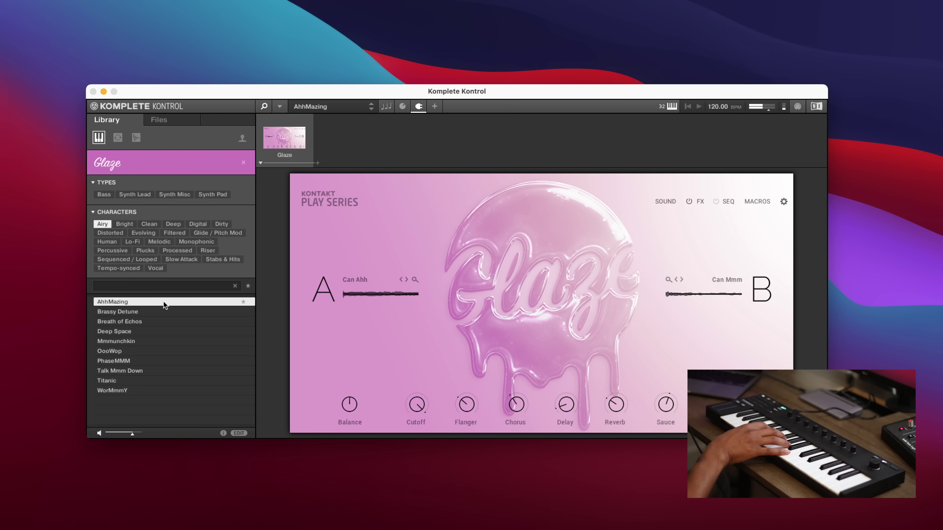
pyautogui.click(151, 314)
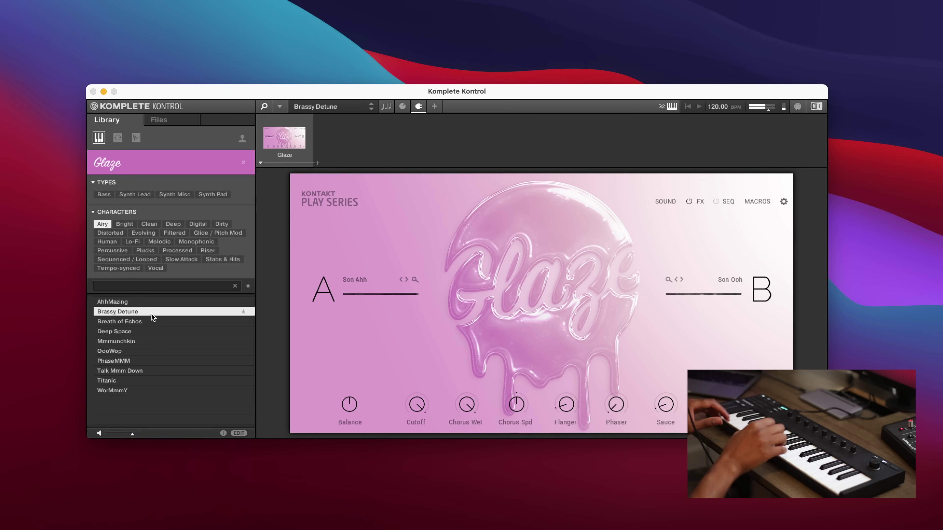
pyautogui.click(139, 322)
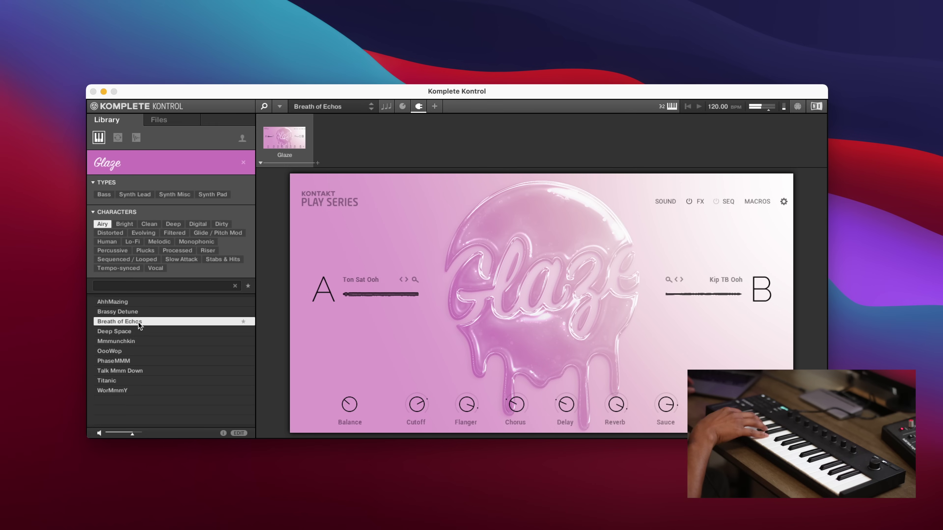
pyautogui.click(129, 332)
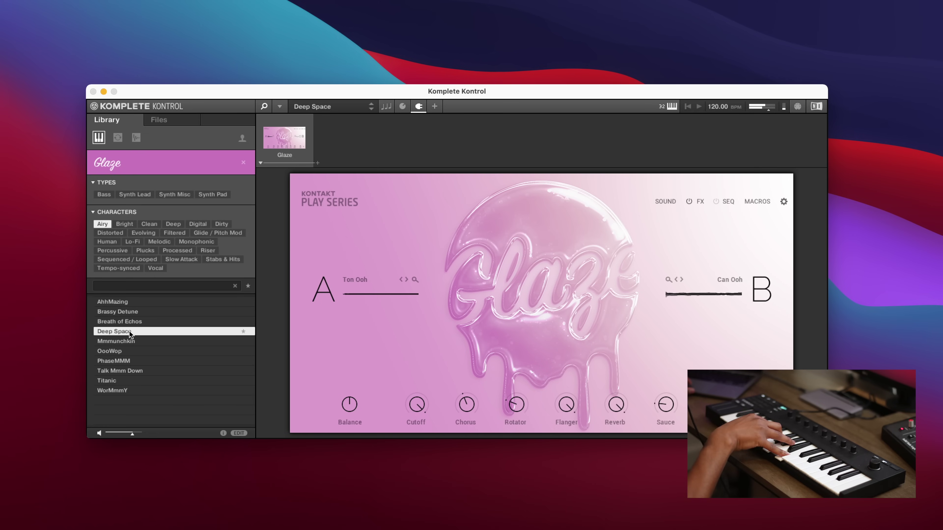
pyautogui.press('Down')
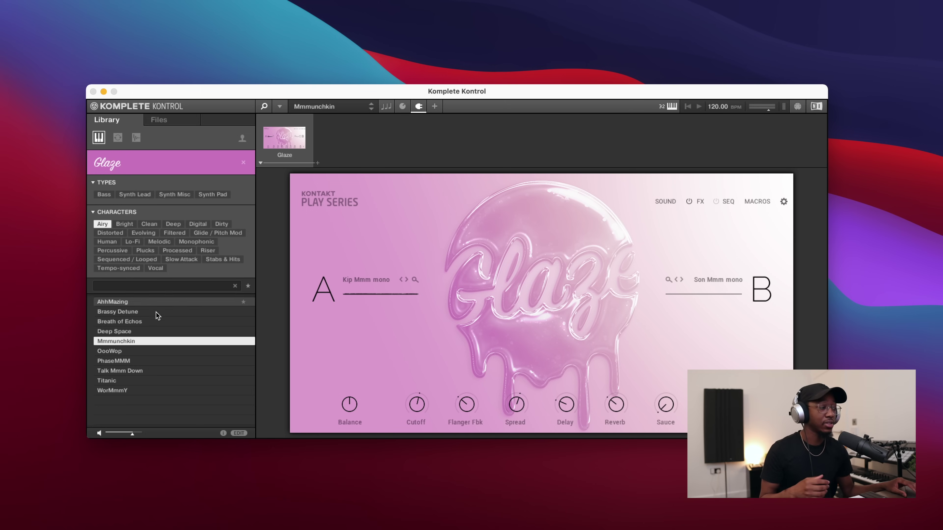
pyautogui.click(123, 352)
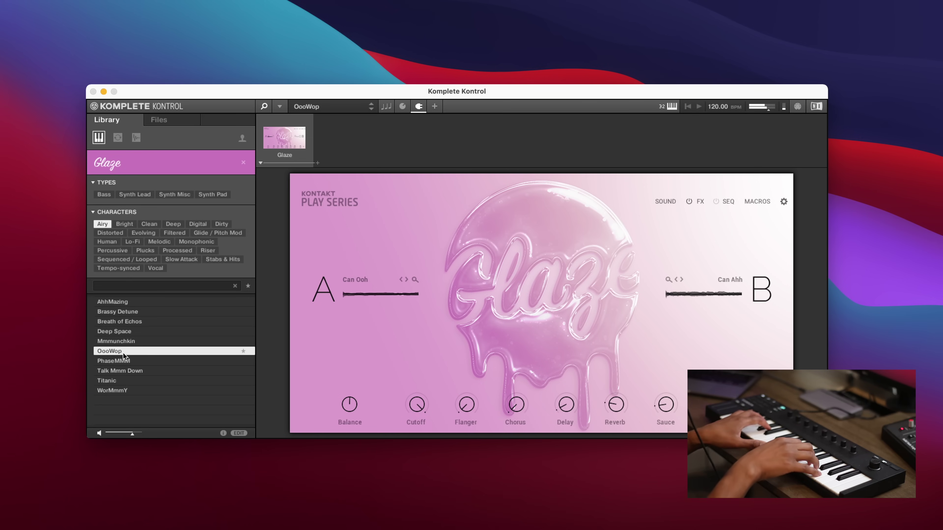
pyautogui.press('Down')
pyautogui.press('Down')
pyautogui.press('Down')
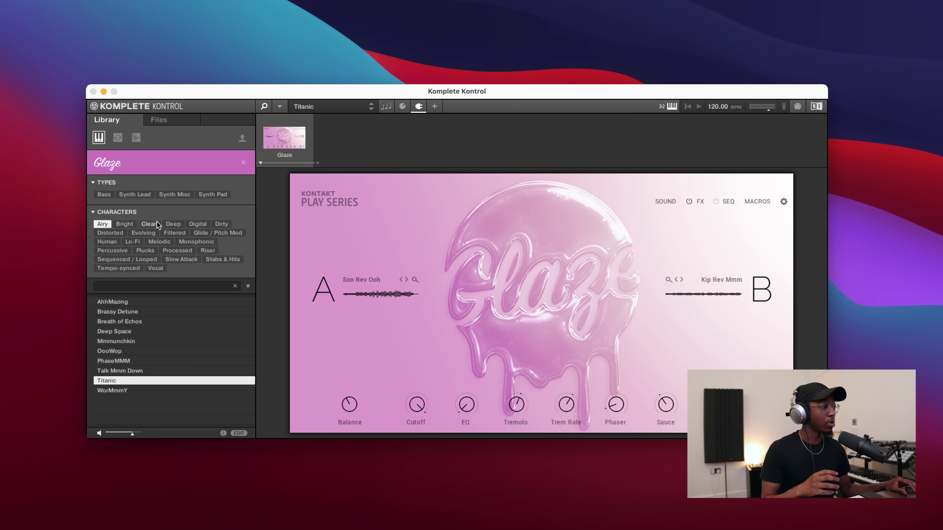
# Filter the presets by the Evolving character and audition Colorblind and Don't Phase Me
pyautogui.click(141, 234)
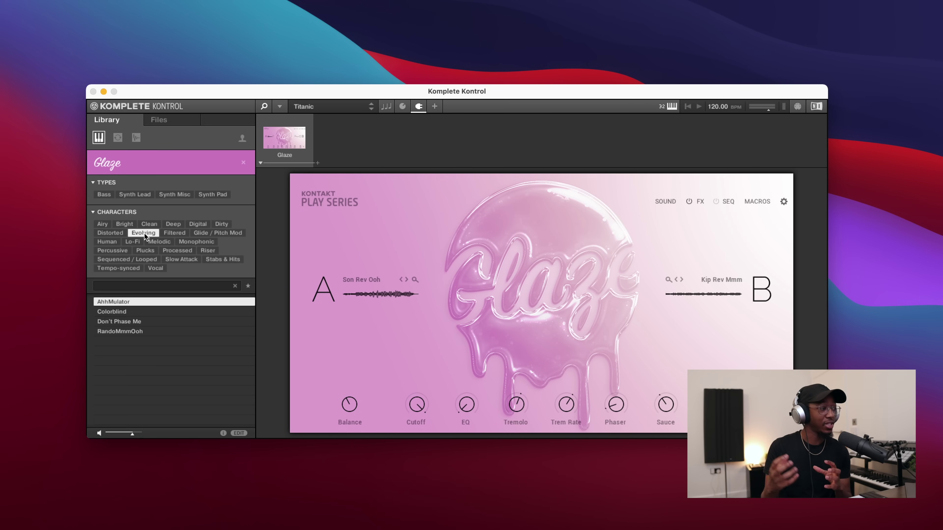
pyautogui.click(149, 311)
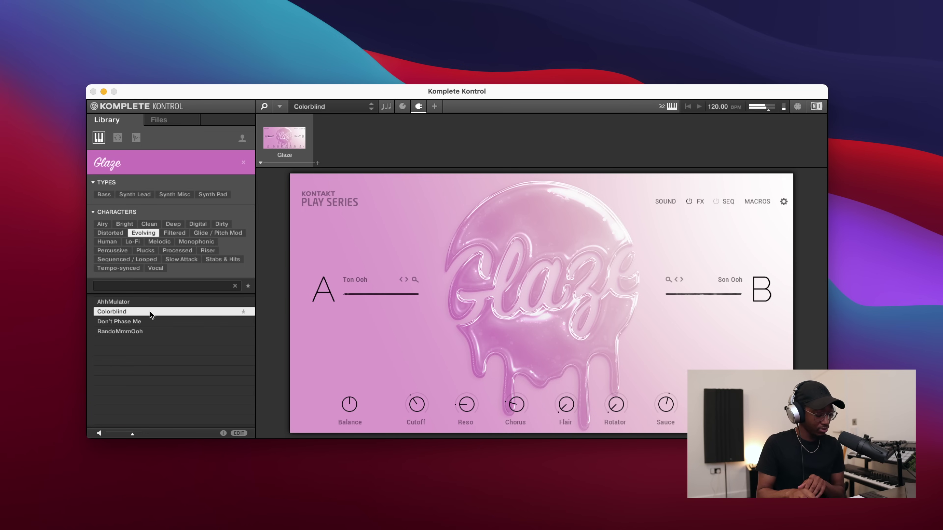
pyautogui.click(148, 322)
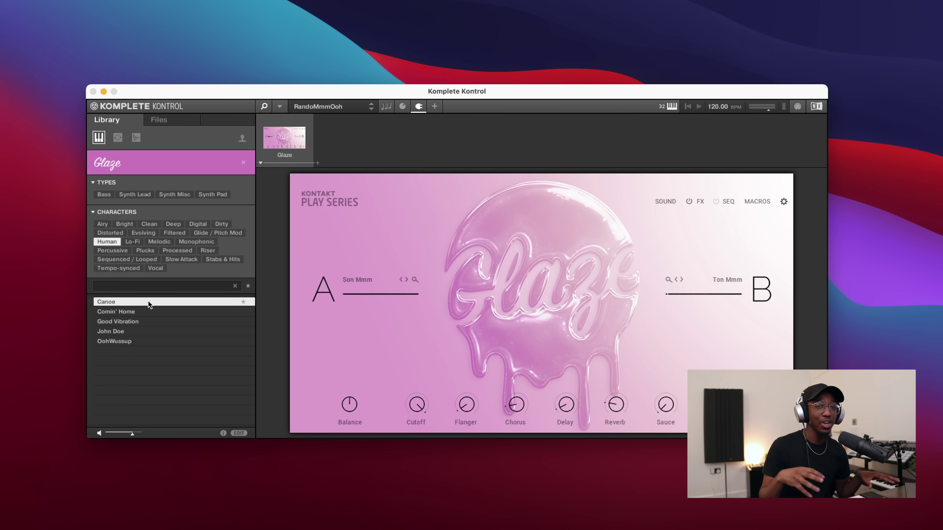
# Audition the Human character presets Canoe, Comin' Home and Good Vibration
pyautogui.doubleClick(148, 301)
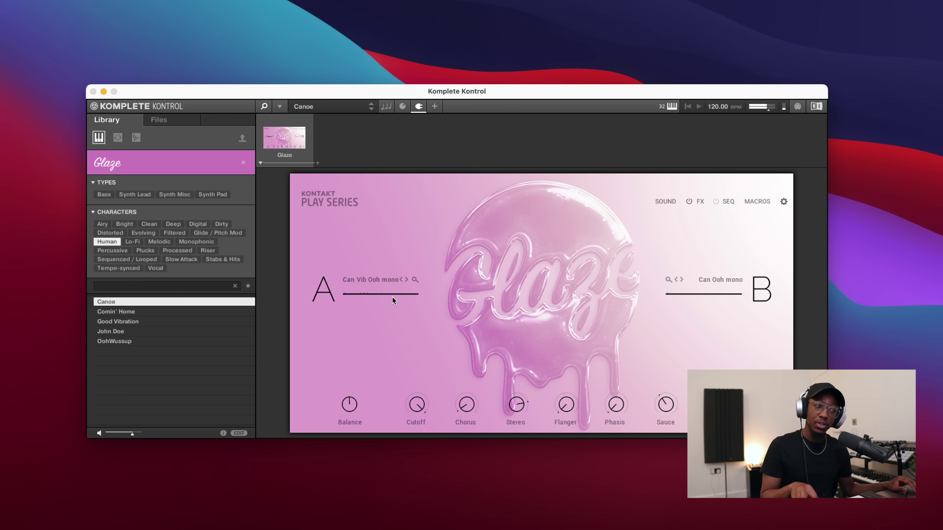
pyautogui.click(176, 310)
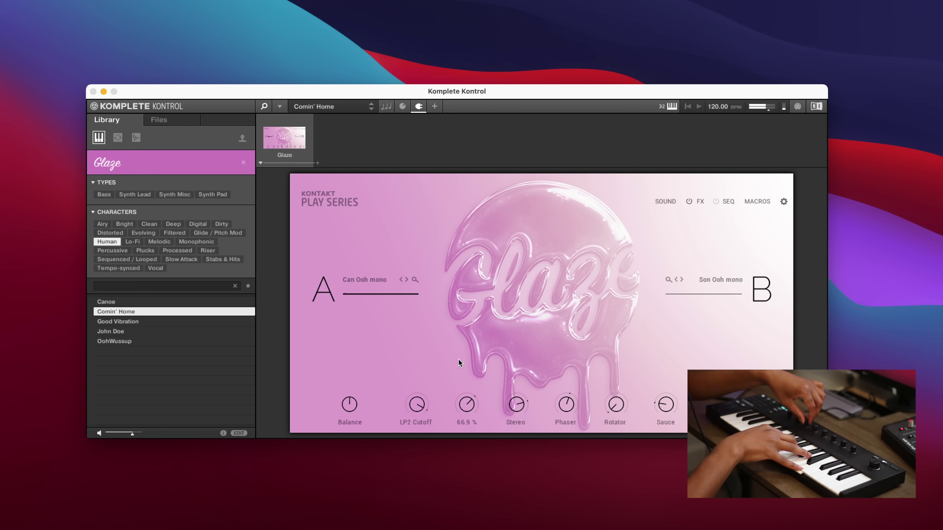
pyautogui.click(197, 322)
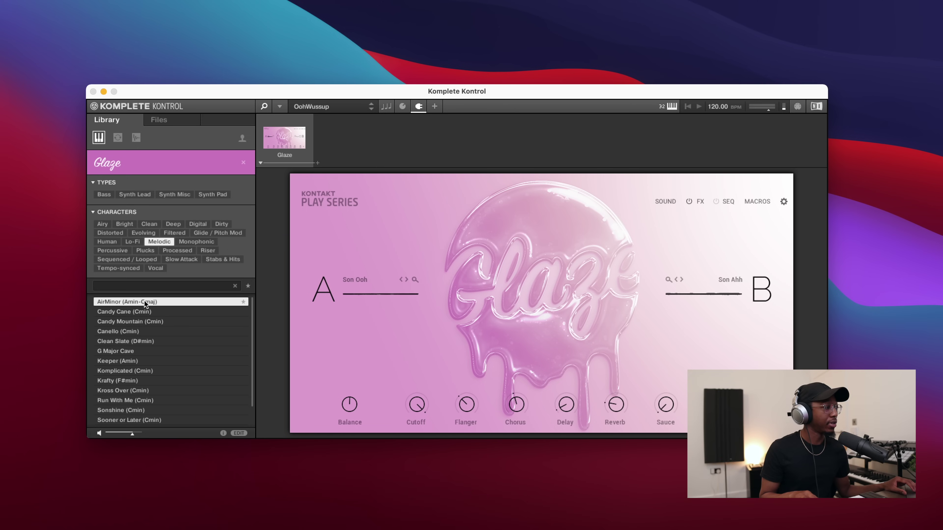
# Load the Melodic preset AirMinor (Amin-Cmaj) and cycle its sound B forward to Son Rev Mmm
pyautogui.click(145, 302)
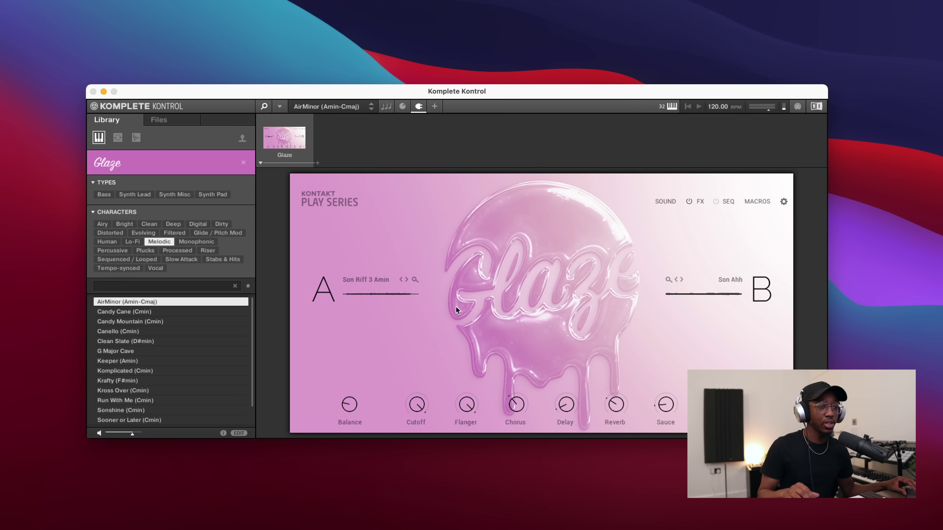
pyautogui.click(682, 280)
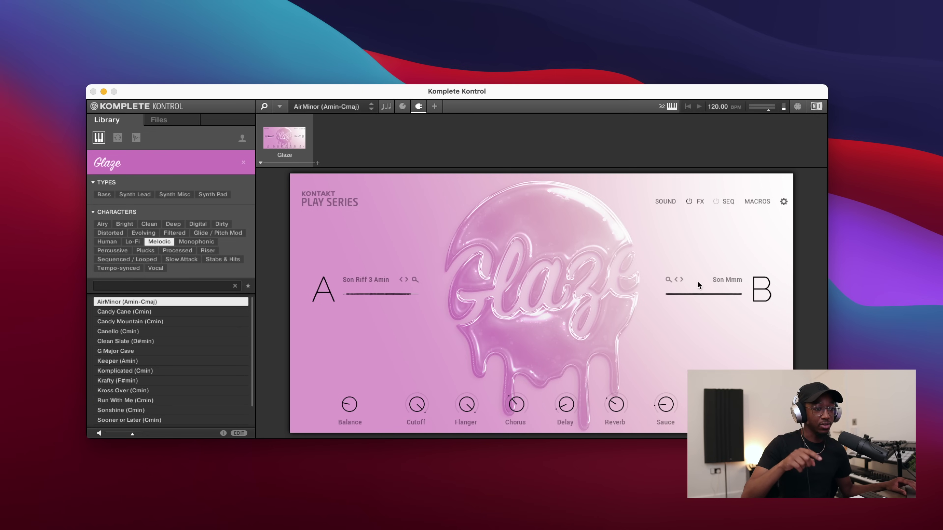
pyautogui.click(682, 280)
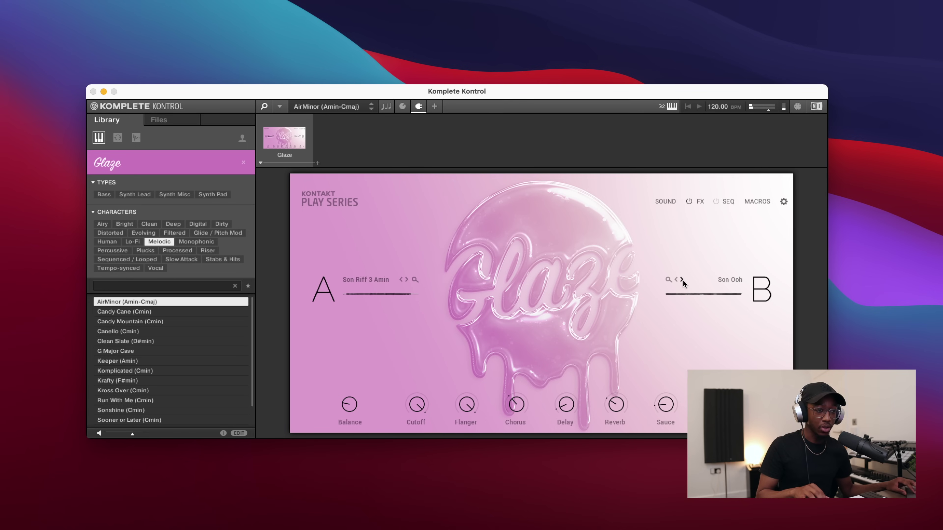
pyautogui.click(682, 280)
pyautogui.click(683, 279)
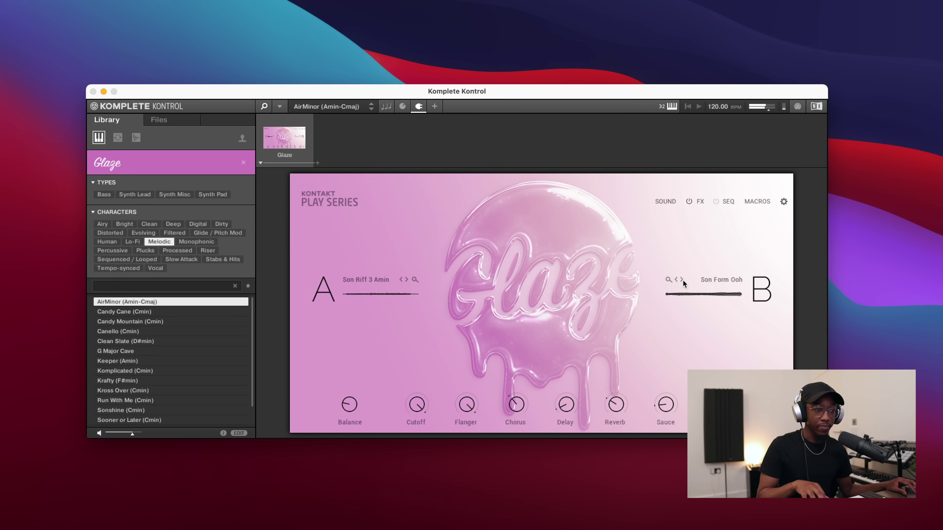
pyautogui.click(682, 280)
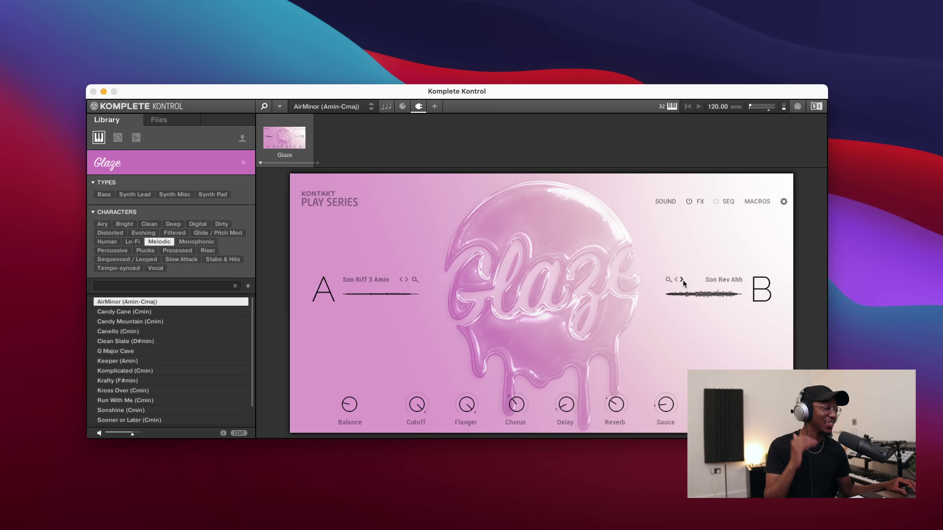
pyautogui.click(683, 280)
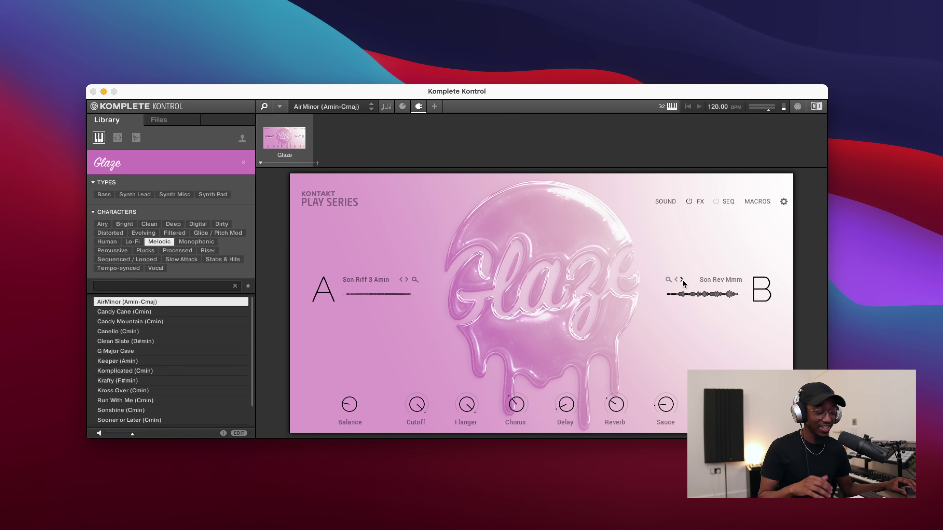
# Load Candy Cane (Cmin), try its riff in other keys on sound B, and return to Can Riff 2 Cmin
pyautogui.click(171, 314)
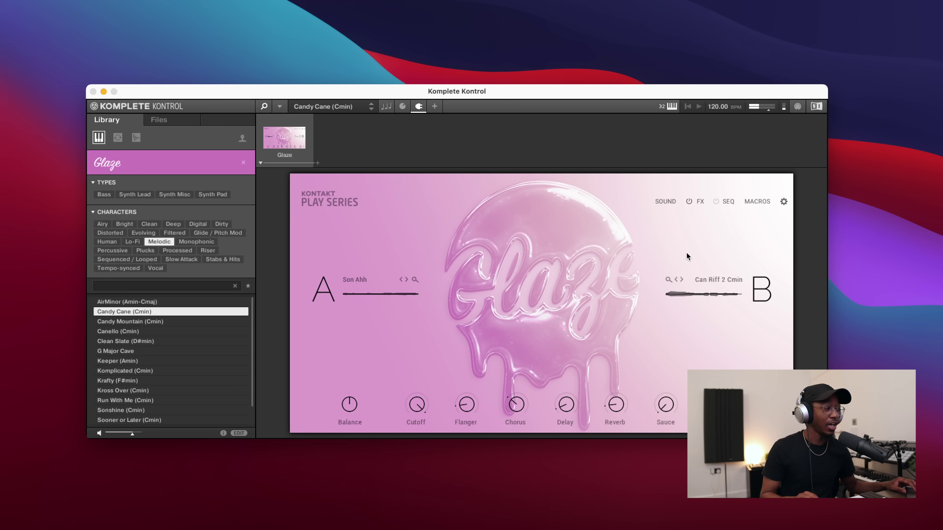
pyautogui.click(681, 279)
pyautogui.click(681, 279)
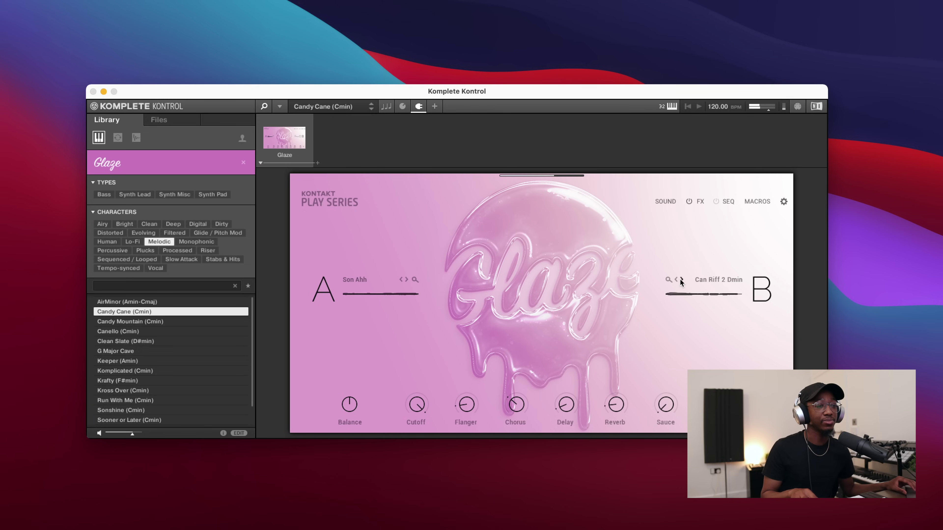
pyautogui.click(682, 280)
pyautogui.click(675, 279)
pyautogui.click(676, 280)
pyautogui.click(676, 280)
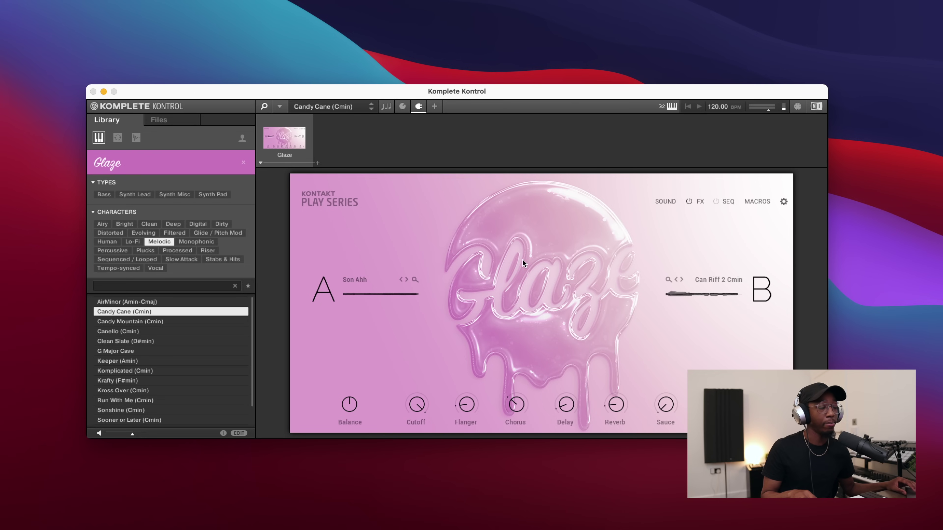
# Cycle sound A of the Candy Cane preset forward to Son Rev Mmm
pyautogui.click(406, 280)
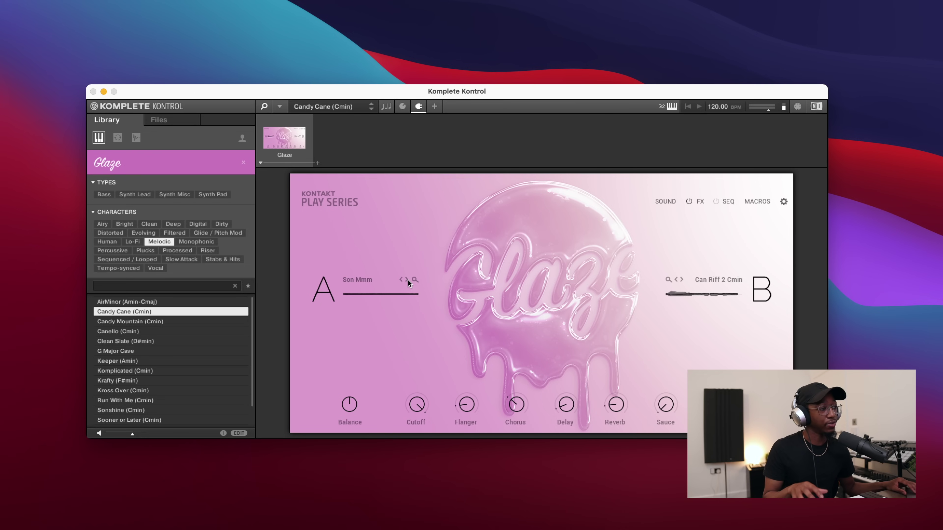
pyautogui.click(407, 280)
pyautogui.click(406, 280)
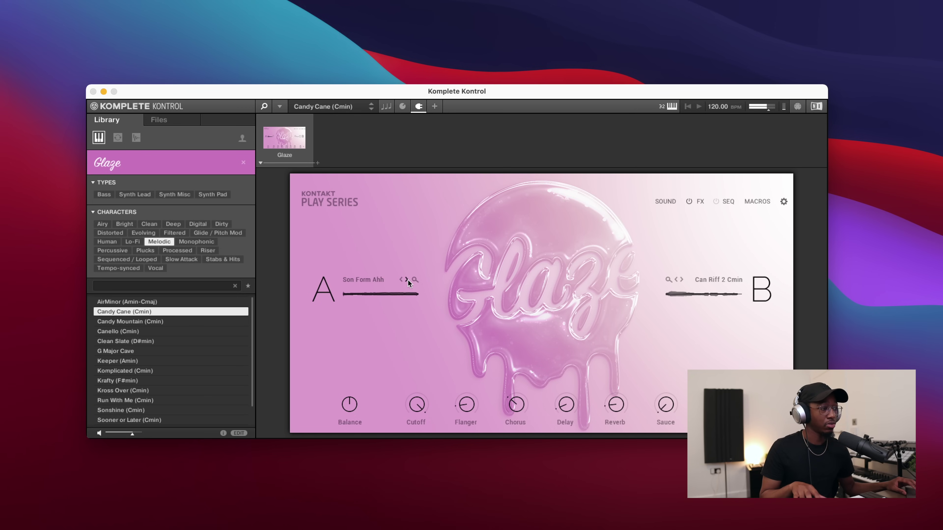
pyautogui.click(407, 280)
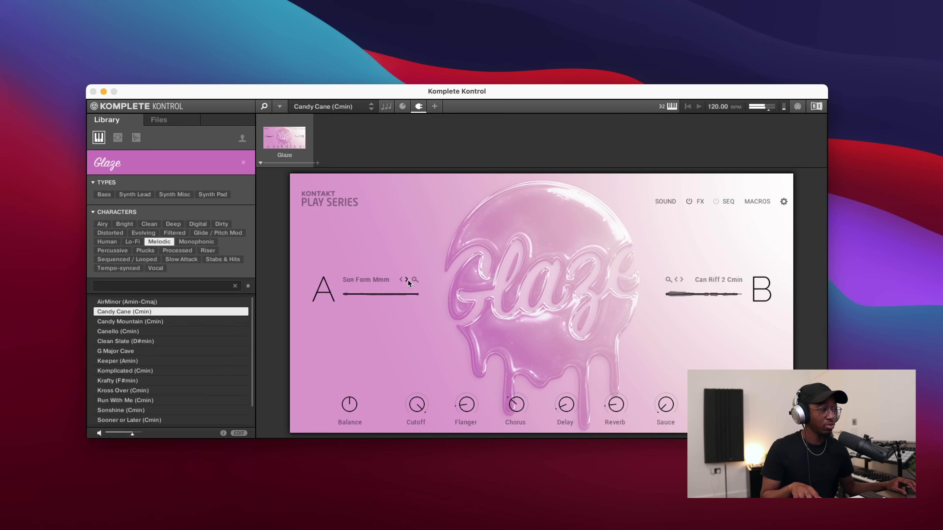
pyautogui.click(407, 280)
pyautogui.click(406, 280)
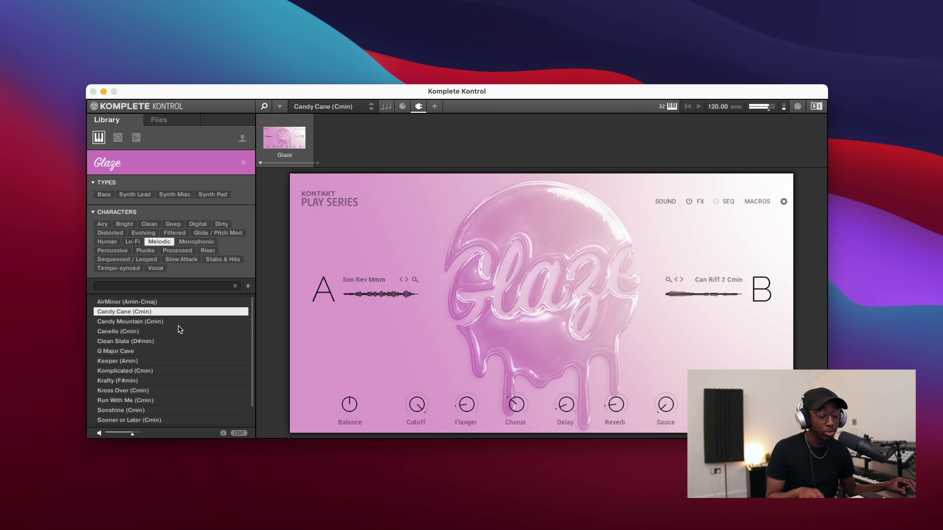
# Audition the Melodic presets Candy Mountain (Cmin), Canello (Cmin), Clean Slate (D#min) and G Major Cave
pyautogui.press('Down')
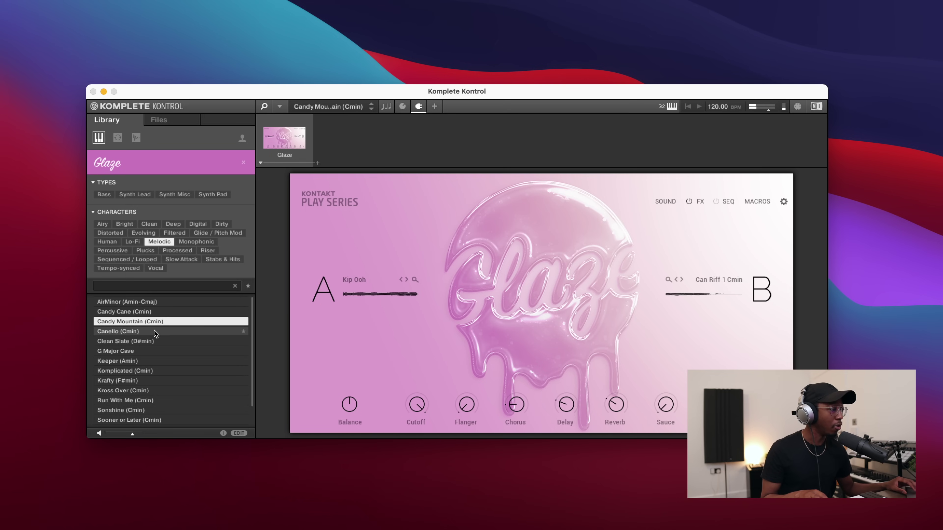
pyautogui.click(154, 330)
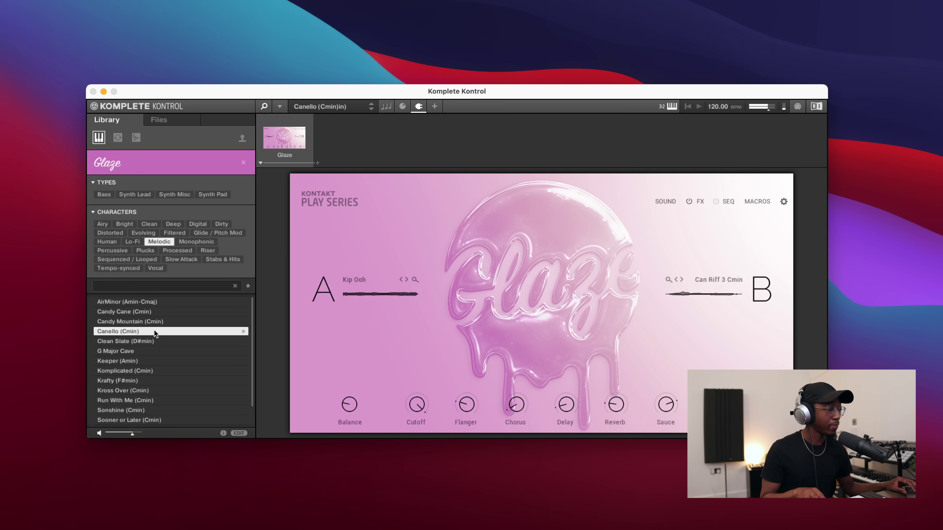
pyautogui.click(155, 340)
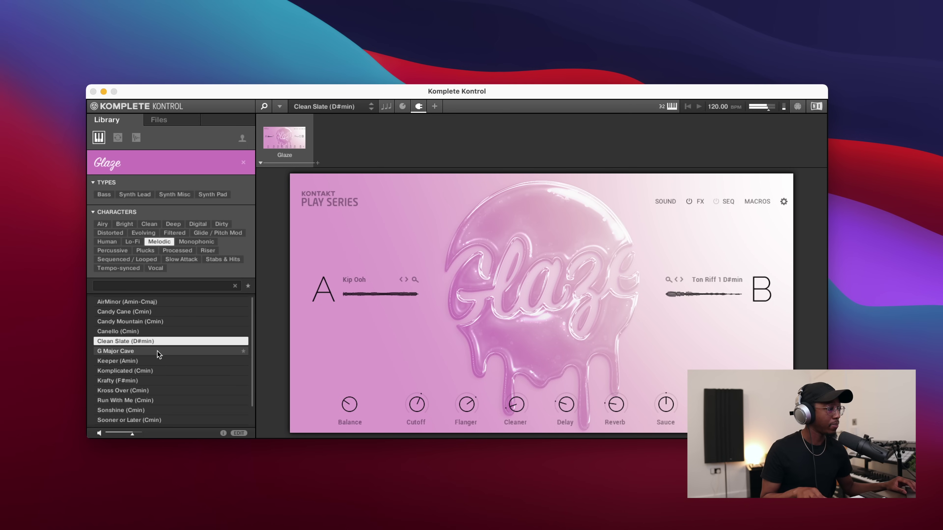
pyautogui.click(156, 351)
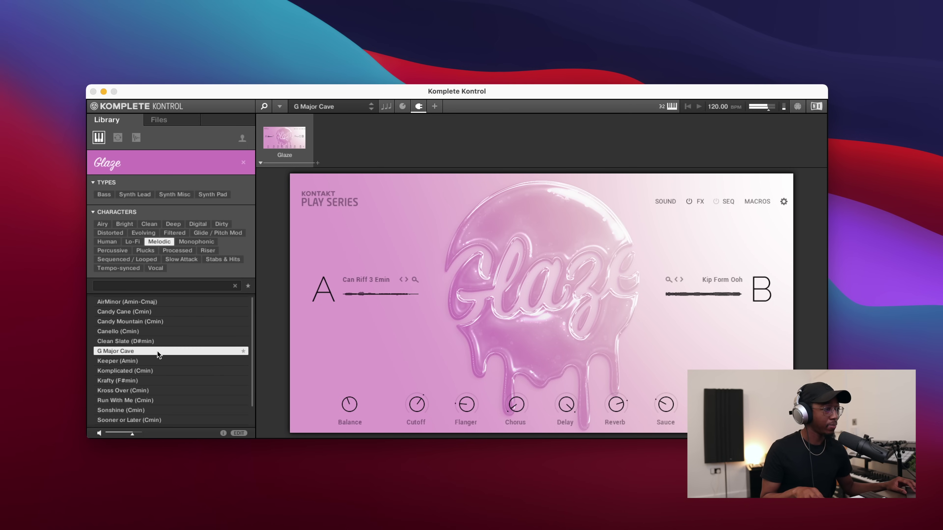
# In the Keeper (Amin) preset, change sound A to Son Form Ahh and increase the Reverb amount
pyautogui.click(160, 361)
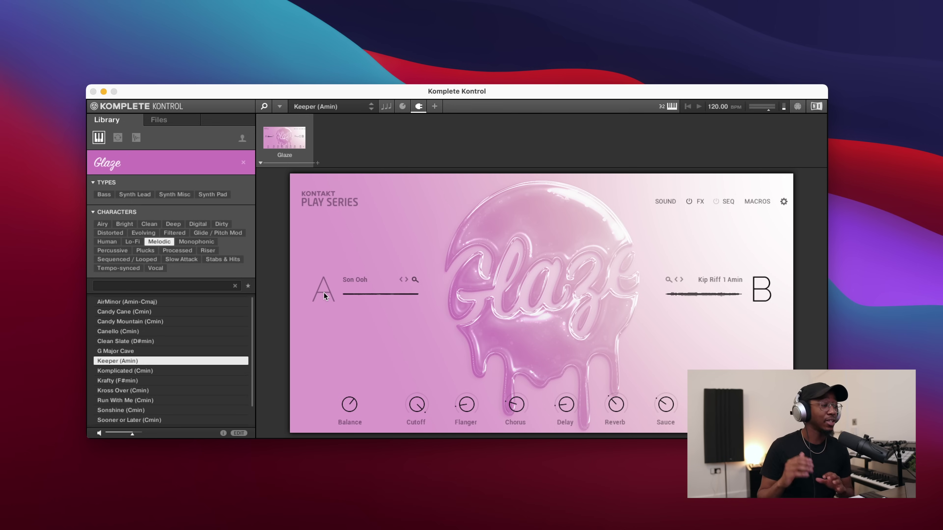
pyautogui.click(407, 279)
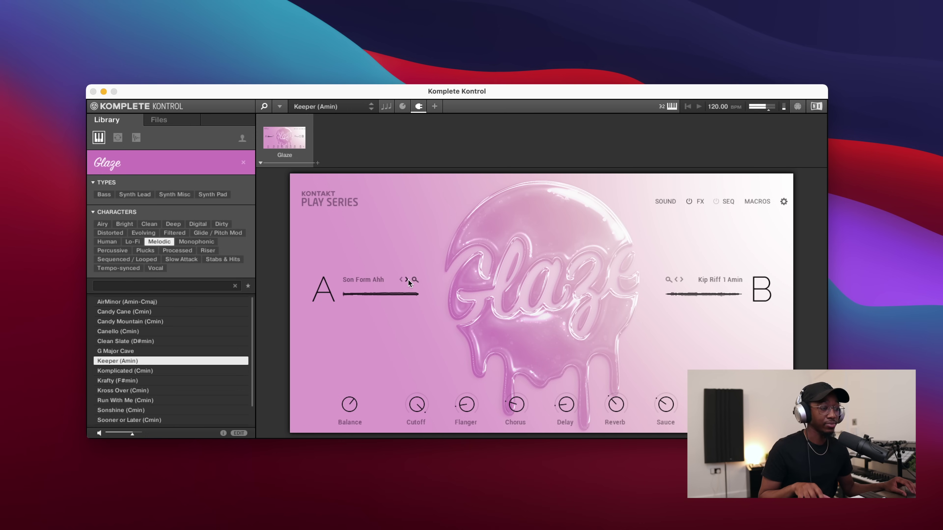
pyautogui.moveTo(617, 406)
pyautogui.mouseDown()
pyautogui.moveTo(618, 352)
pyautogui.moveTo(611, 394)
pyautogui.mouseUp()
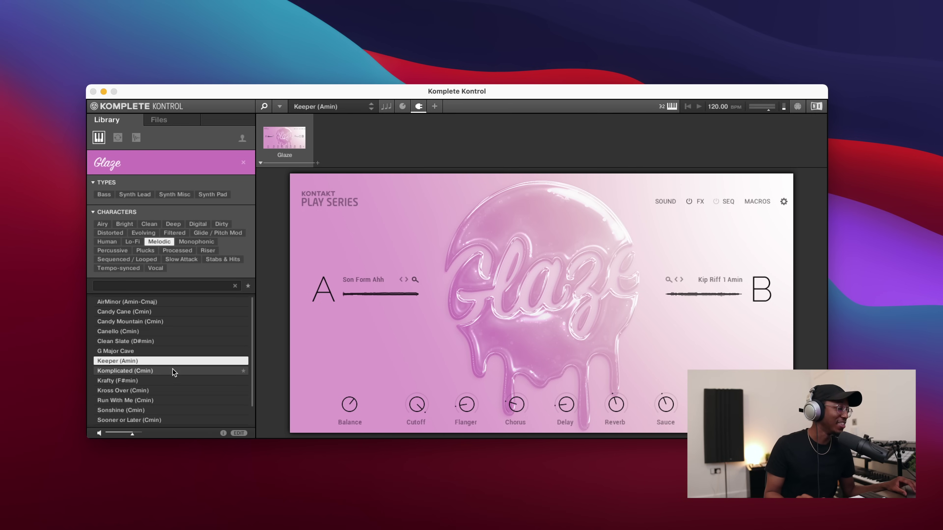
# Filter the presets by the Monophonic character and audition 5th Element and 800Pounds
pyautogui.click(251, 354)
pyautogui.moveTo(251, 354); pyautogui.dragTo(248, 370)
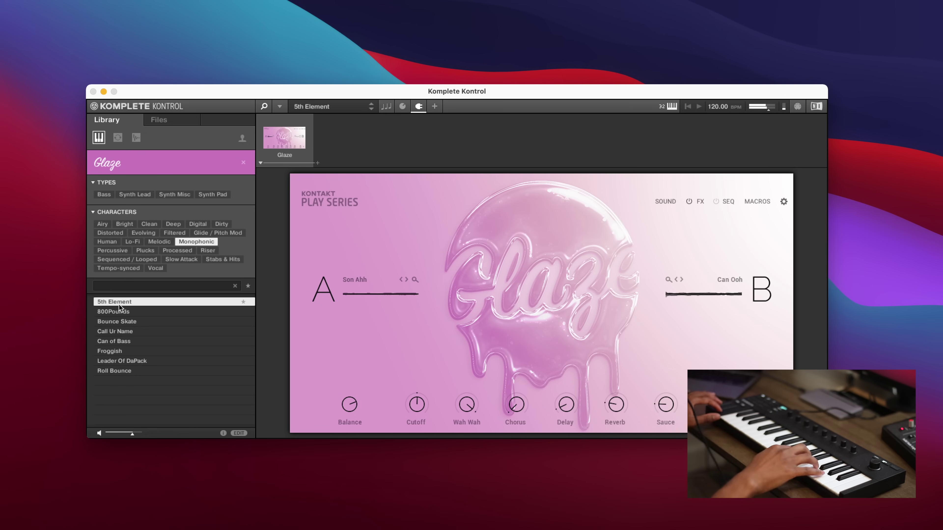
pyautogui.click(118, 312)
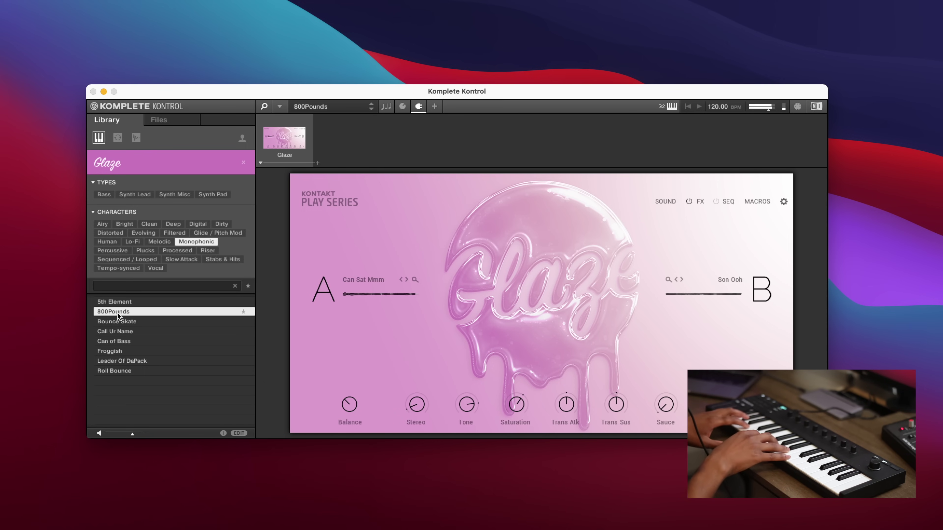
# Audition the Monophonic presets Call Ur Name, Can of Bass and Leader Of DaPack
pyautogui.click(113, 331)
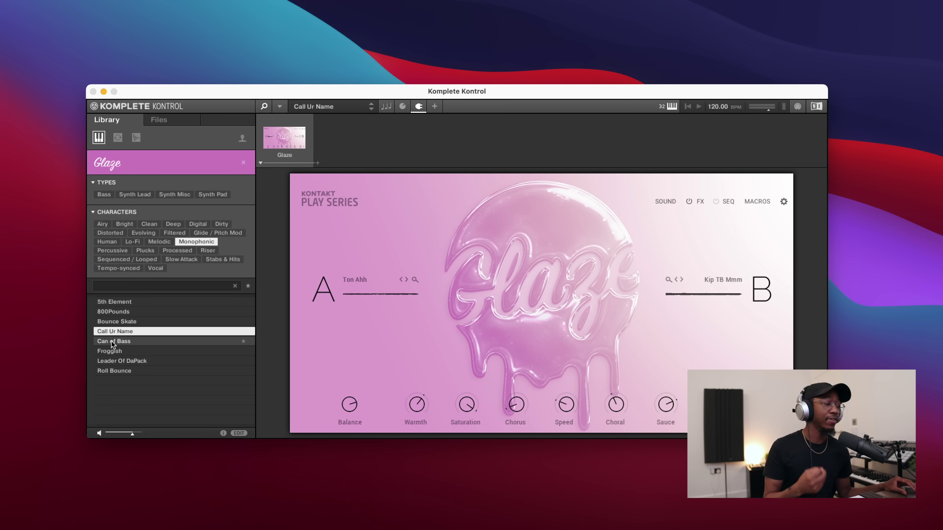
pyautogui.click(141, 343)
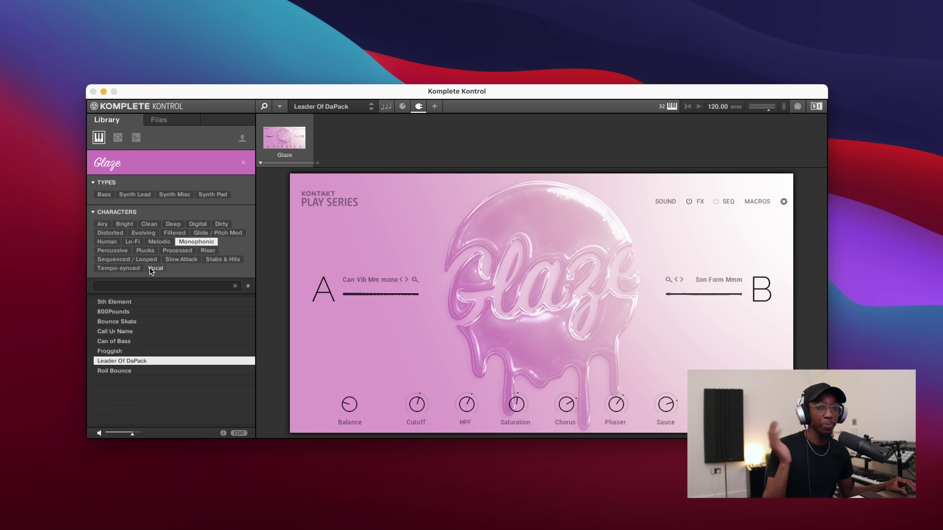
# Filter the presets by the Plucks character and audition Ah Oh and Mid Flight
pyautogui.click(144, 250)
pyautogui.click(131, 303)
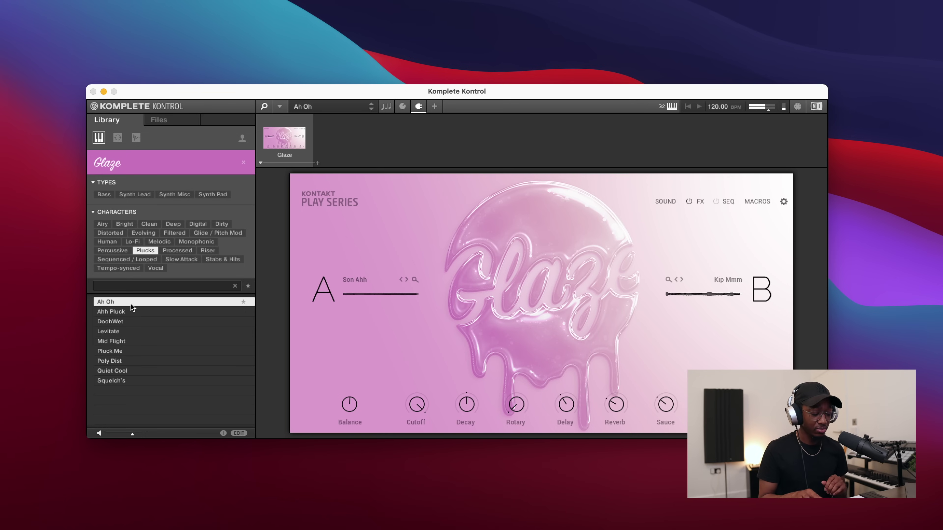
pyautogui.click(119, 340)
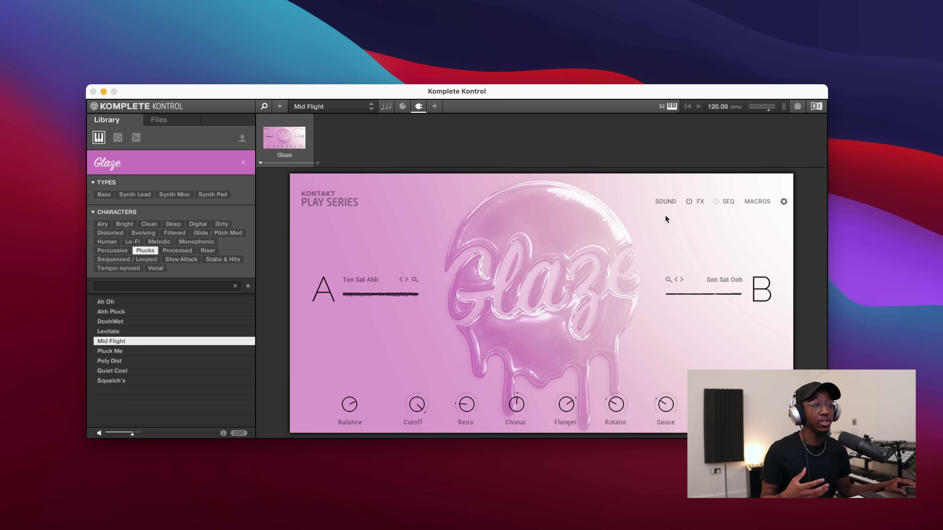
# Examine the Mid Flight preset's sound, effects, sequencer and general settings pages, and return to the instrument's main view
pyautogui.click(666, 201)
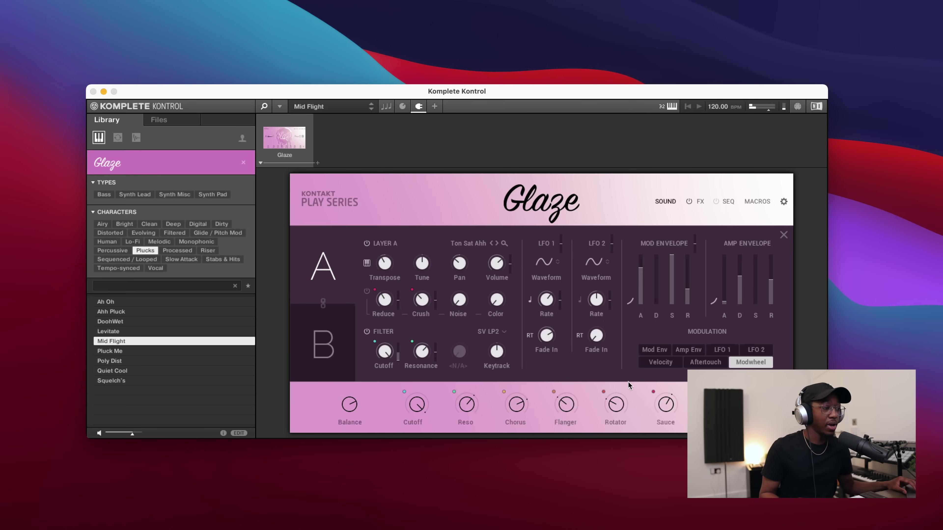
pyautogui.click(700, 201)
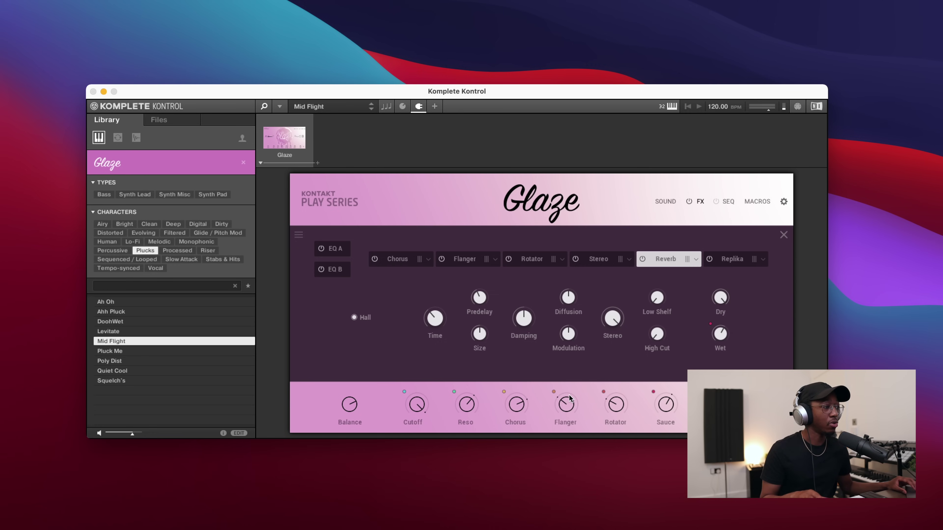
pyautogui.click(728, 201)
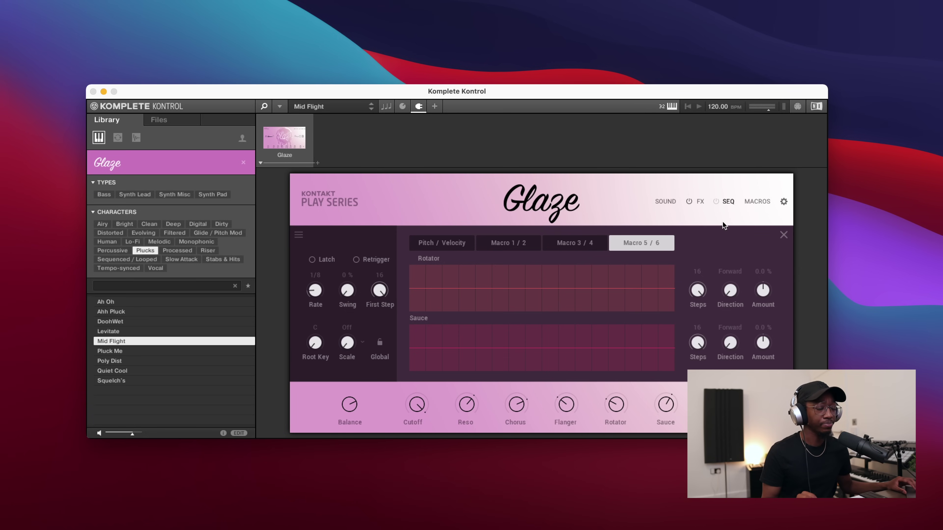
pyautogui.click(665, 204)
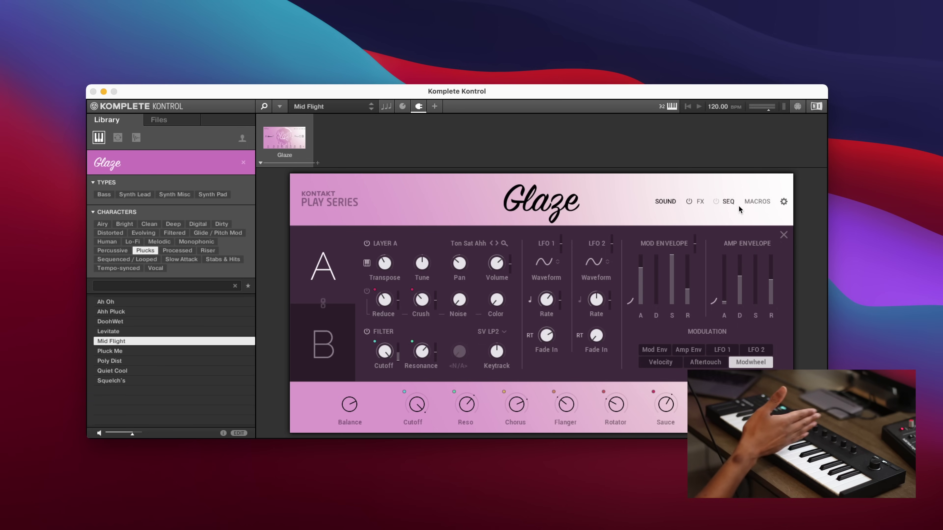
pyautogui.click(785, 202)
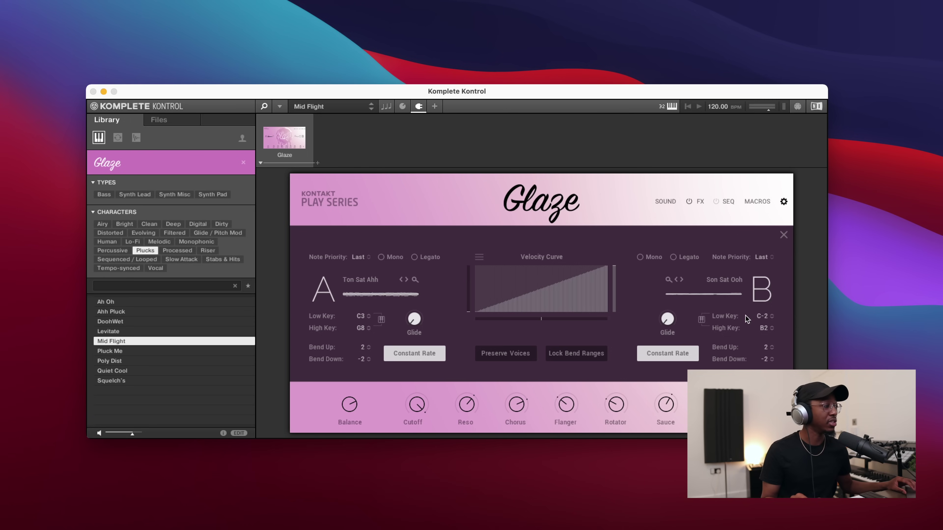
pyautogui.click(784, 235)
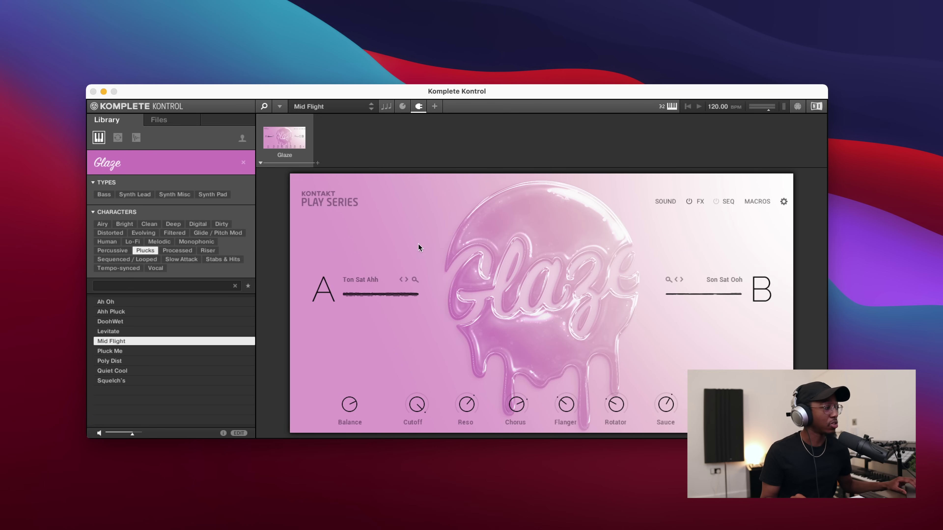
# Audition the Plucks presets Pluck Me and Squelch's, and load 1200 Miles Away from the Sequenced / Looped presets
pyautogui.click(134, 351)
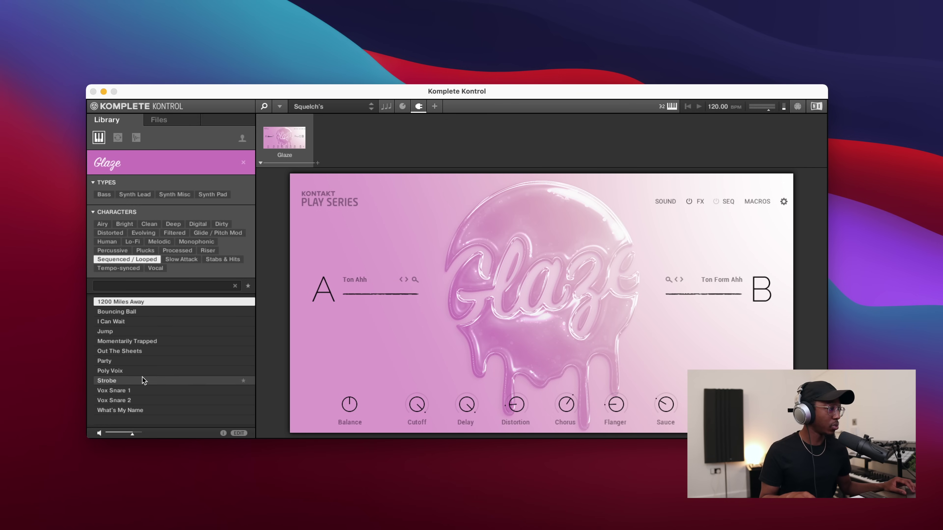
pyautogui.click(143, 301)
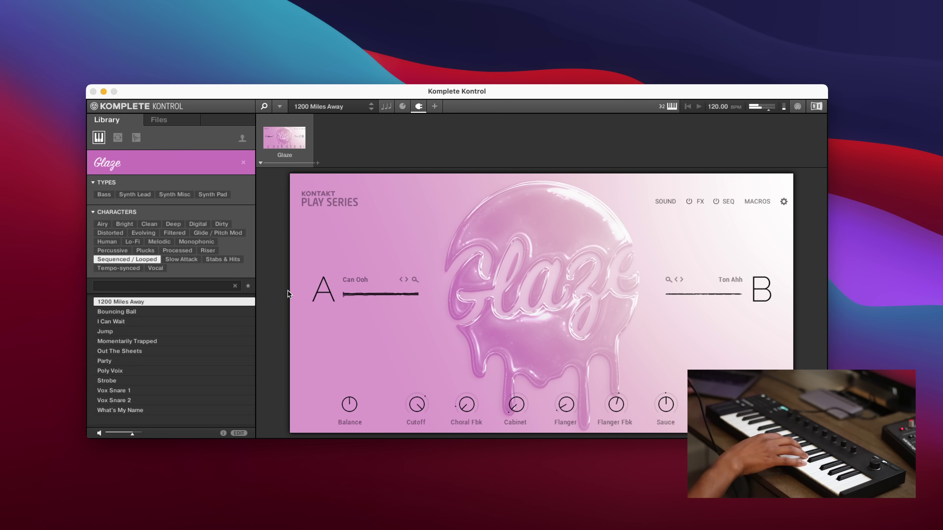
# Raise the fifth pitch step in the Pitch / Velocity sequence of the 1200 Miles Away preset
pyautogui.click(727, 201)
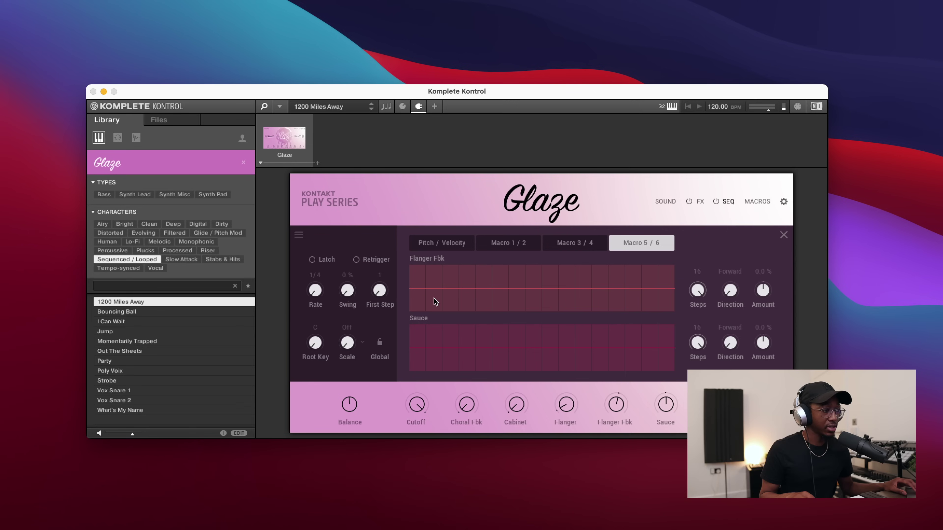
pyautogui.click(438, 244)
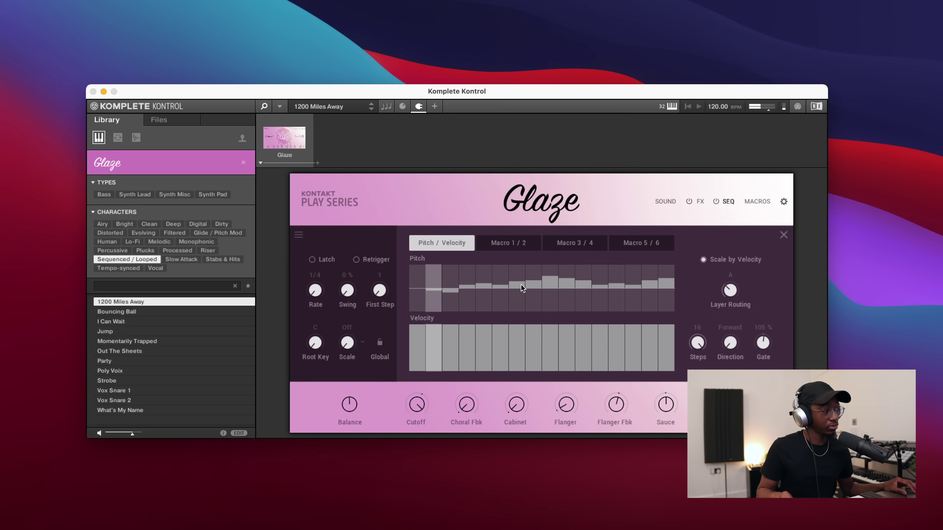
pyautogui.moveTo(483, 288); pyautogui.dragTo(487, 280)
pyautogui.click(487, 280)
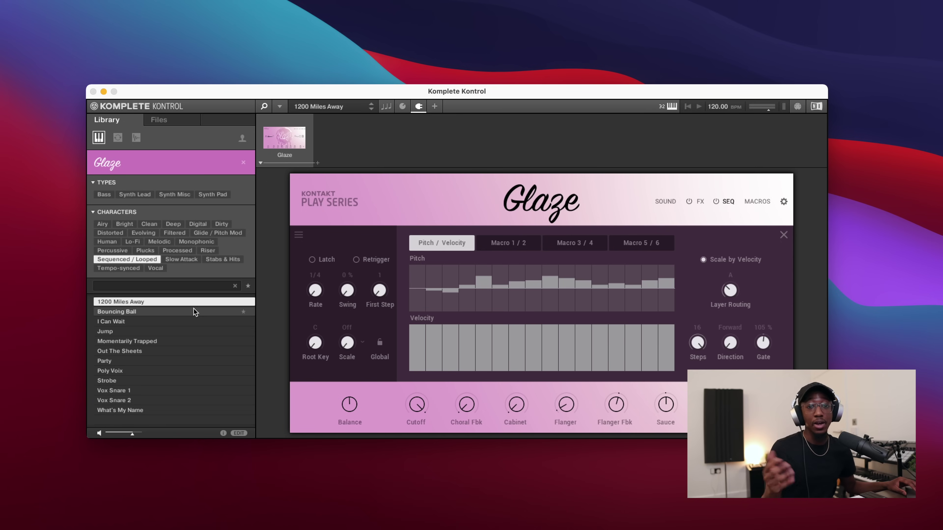
# Audition the Sequenced / Looped presets Bouncing Ball, I Can Wait, Out The Sheets and Poly Voix
pyautogui.click(144, 312)
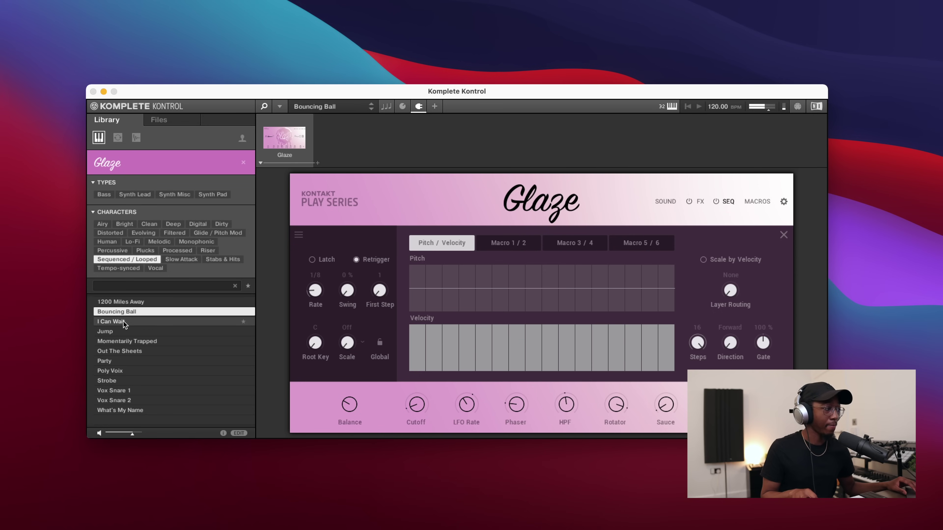
pyautogui.click(111, 321)
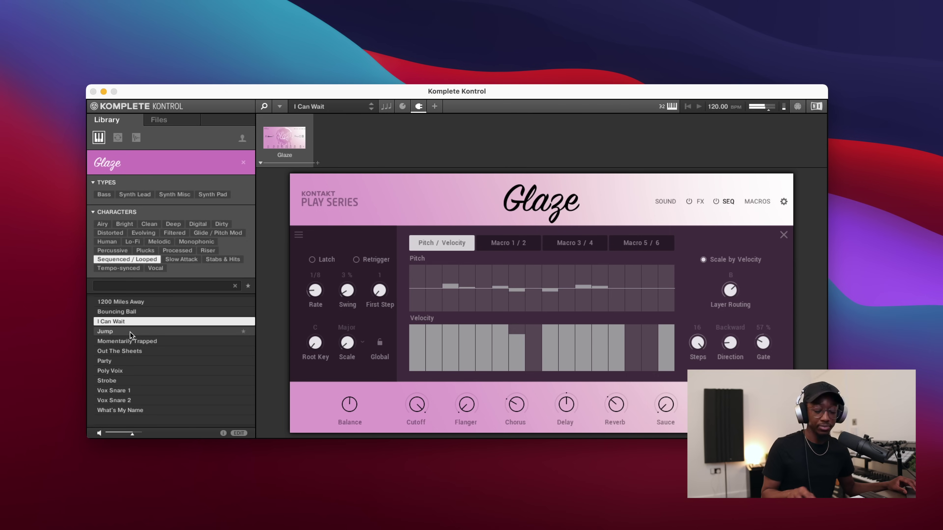
pyautogui.click(126, 350)
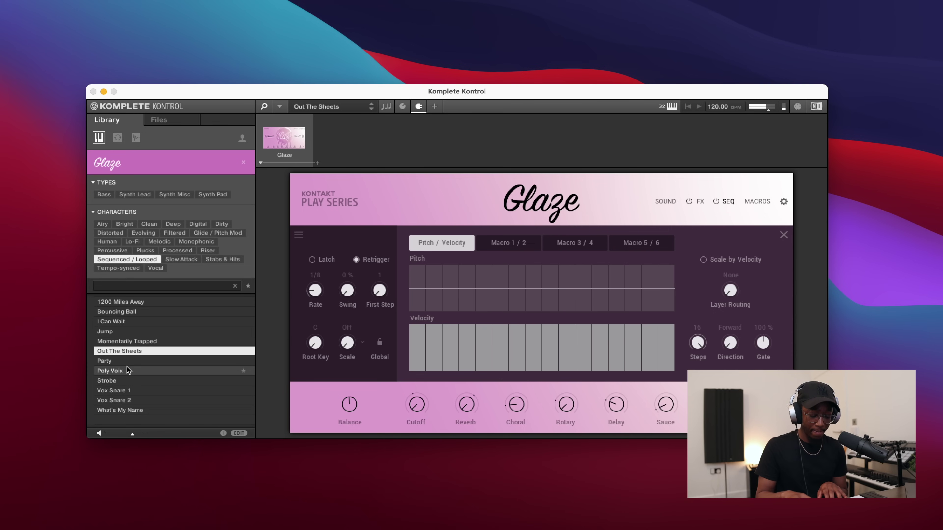
pyautogui.click(112, 370)
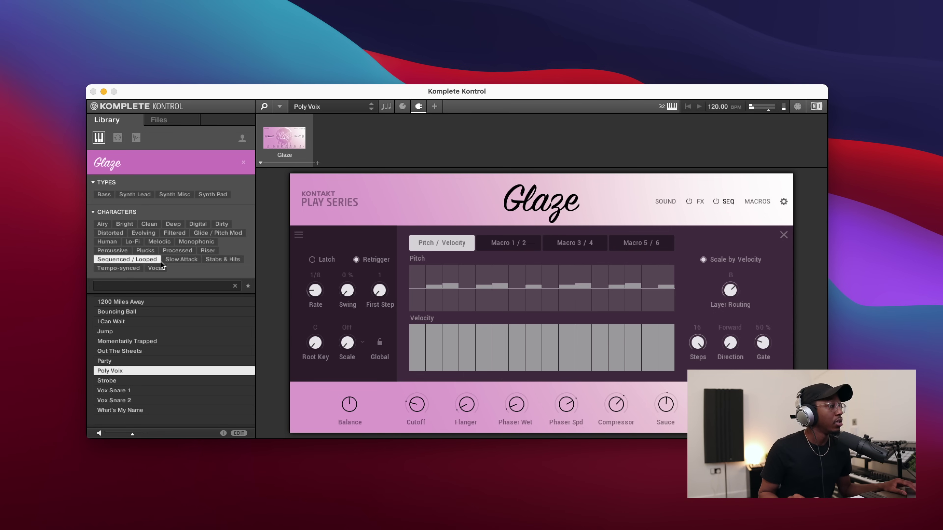
# Browse the Vocal presets up to the start of the list, and switch the character filter to Melodic
pyautogui.click(156, 260)
pyautogui.click(156, 267)
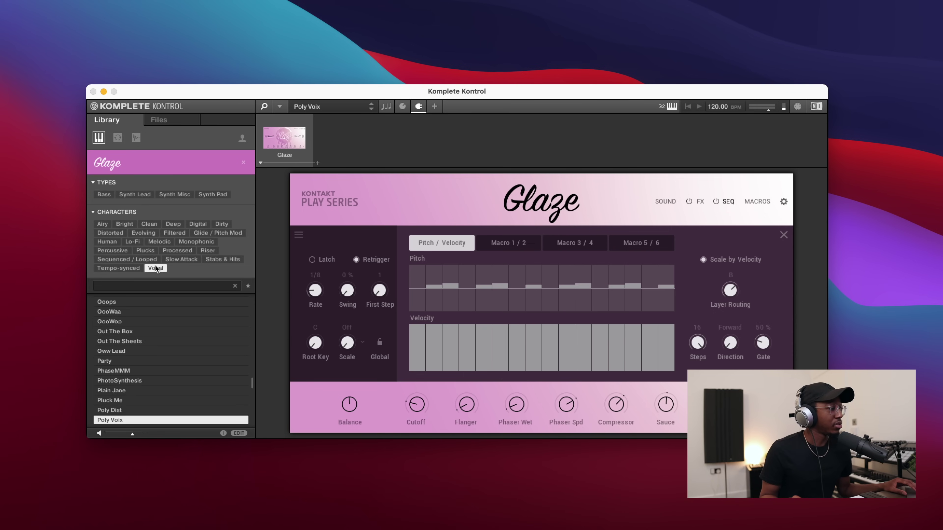
pyautogui.scroll(5, 151, 325)
pyautogui.scroll(15, 150, 325)
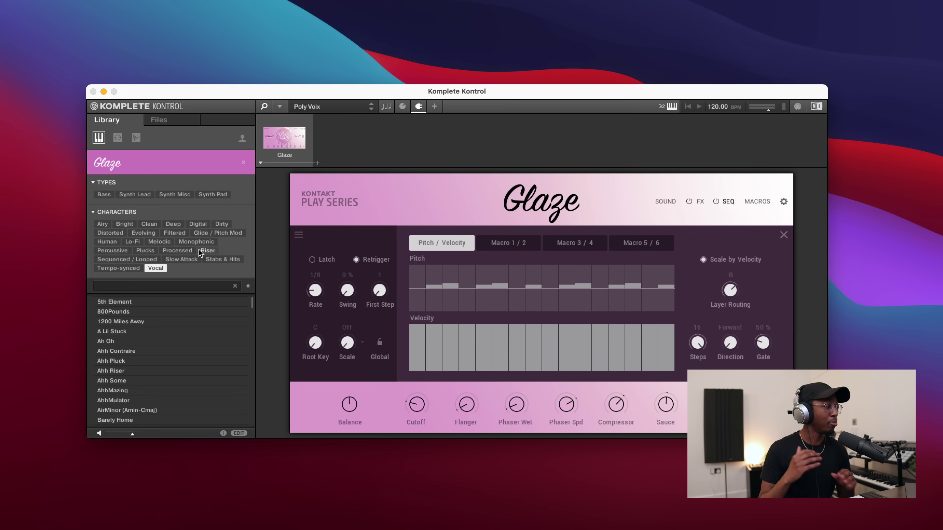
pyautogui.click(170, 240)
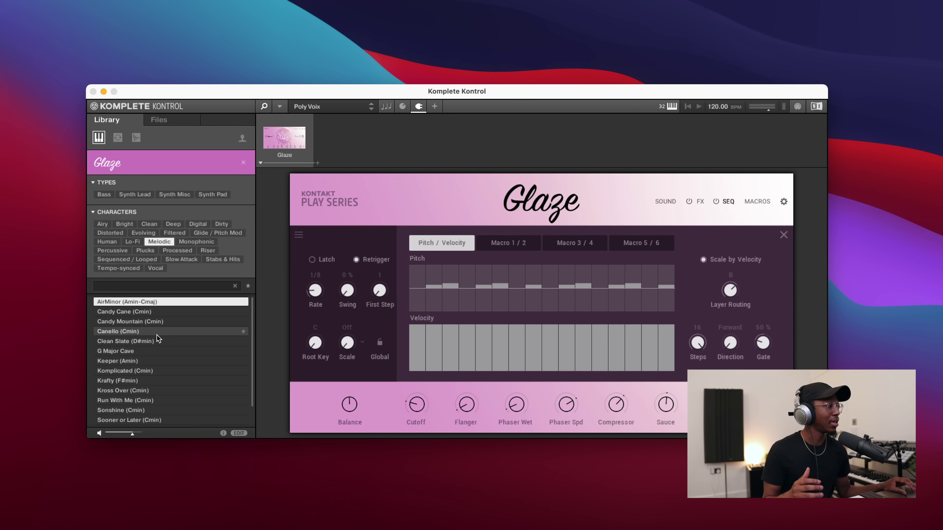